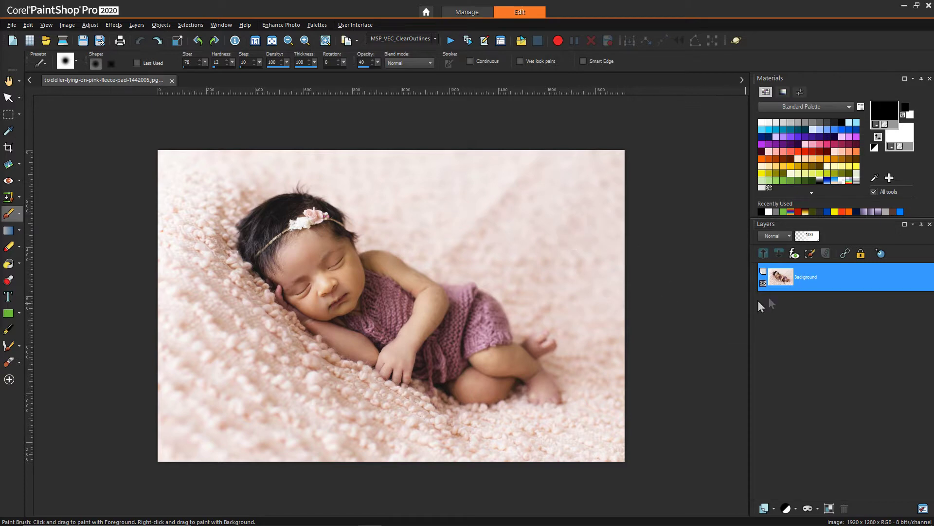
Duplicate the Background layer to create Copy of Background above it.
right_click(784, 281)
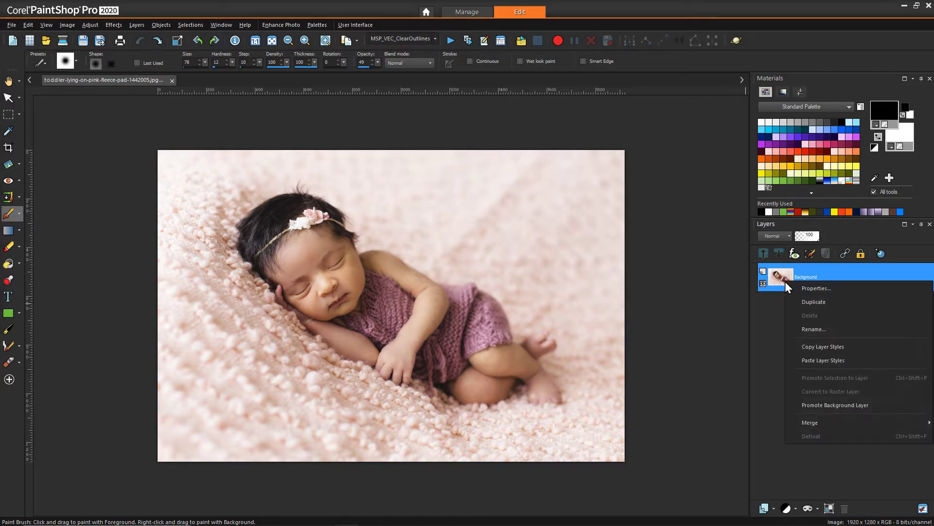
left_click(803, 310)
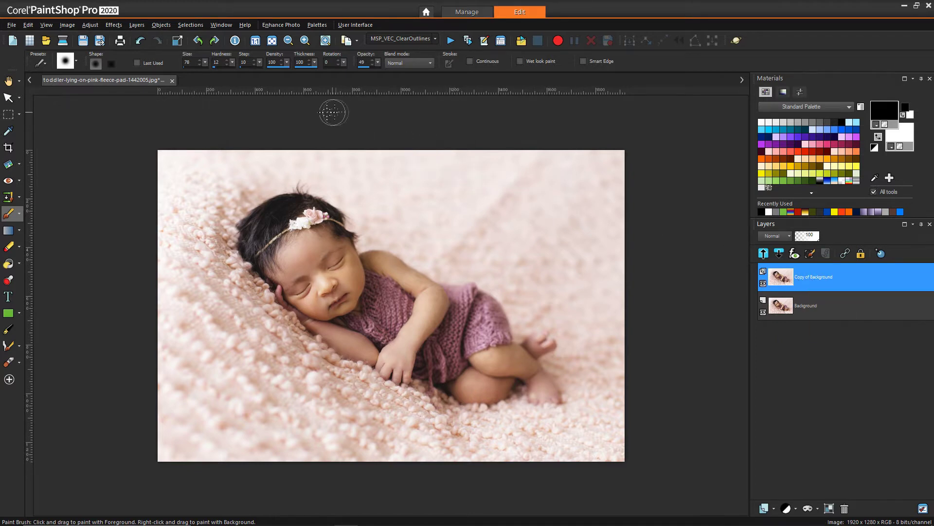
left_click(116, 26)
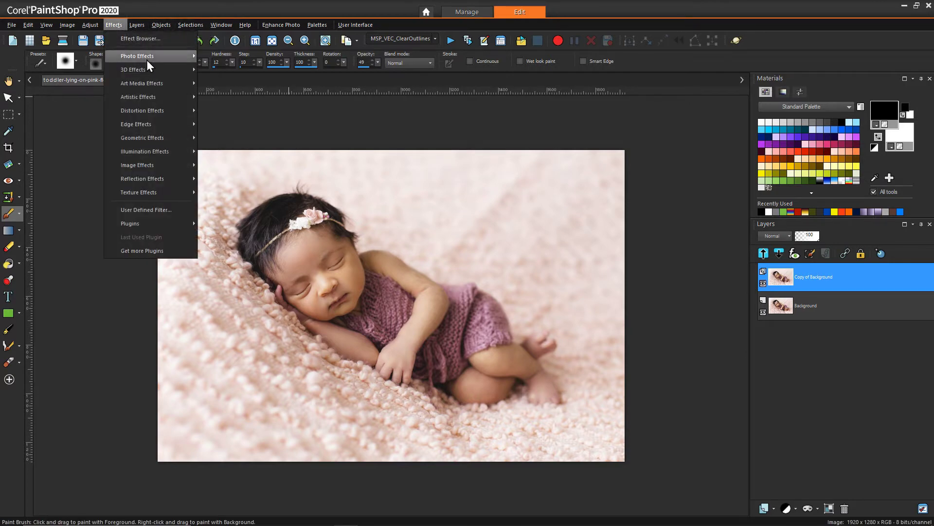
Apply Sepia Toning to Copy of Background with Amount to age set to 100.
mouse_move(147, 60)
left_click(261, 115)
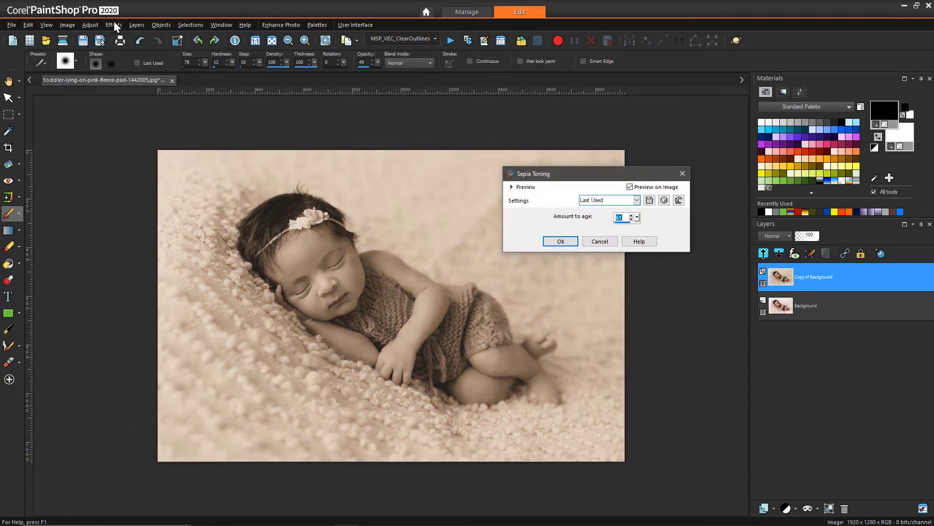
left_click(588, 241)
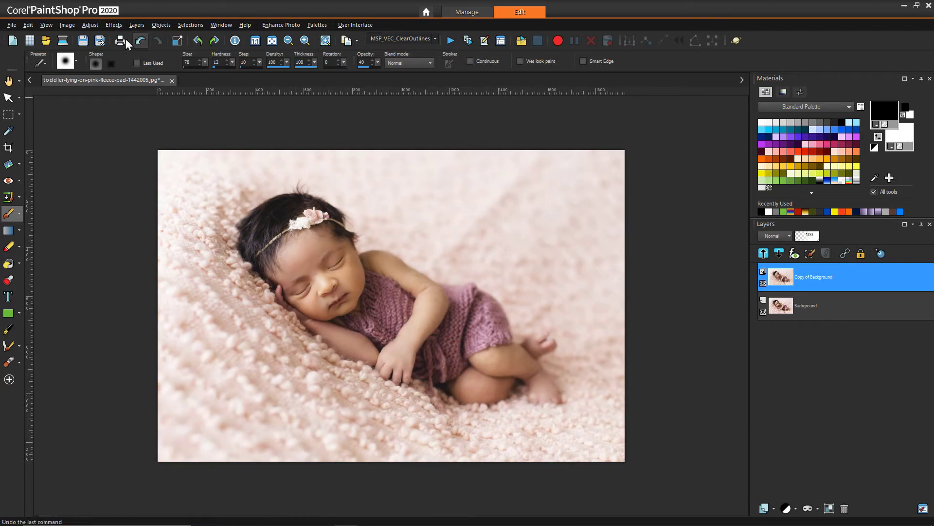
left_click(113, 24)
mouse_move(130, 57)
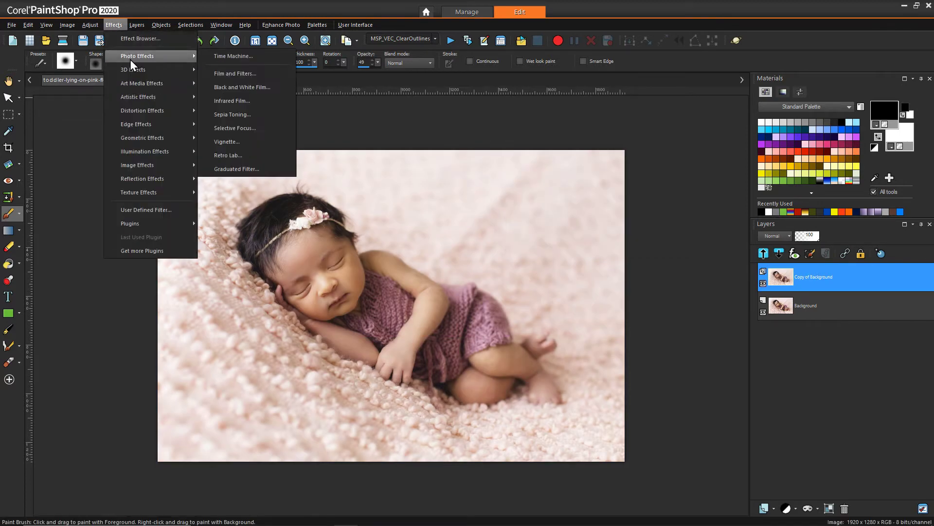
left_click(252, 118)
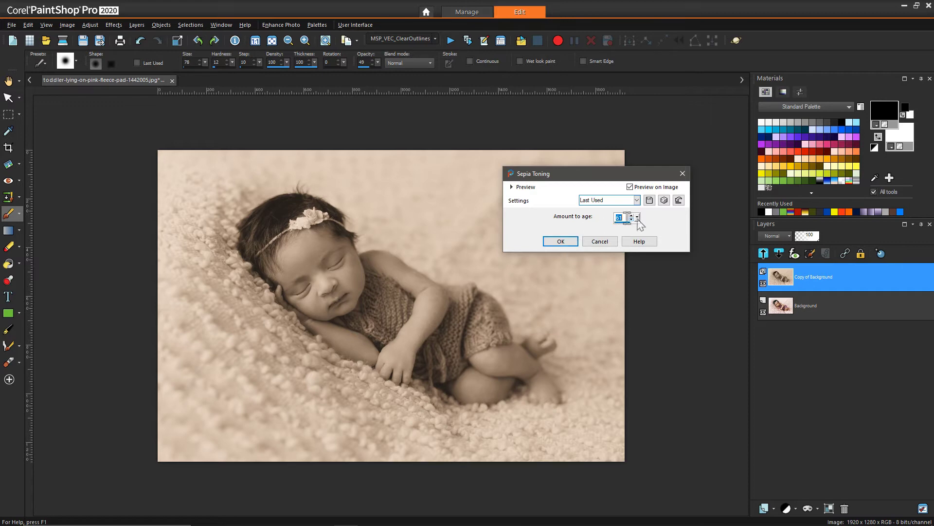
left_click_drag(639, 219, 647, 264)
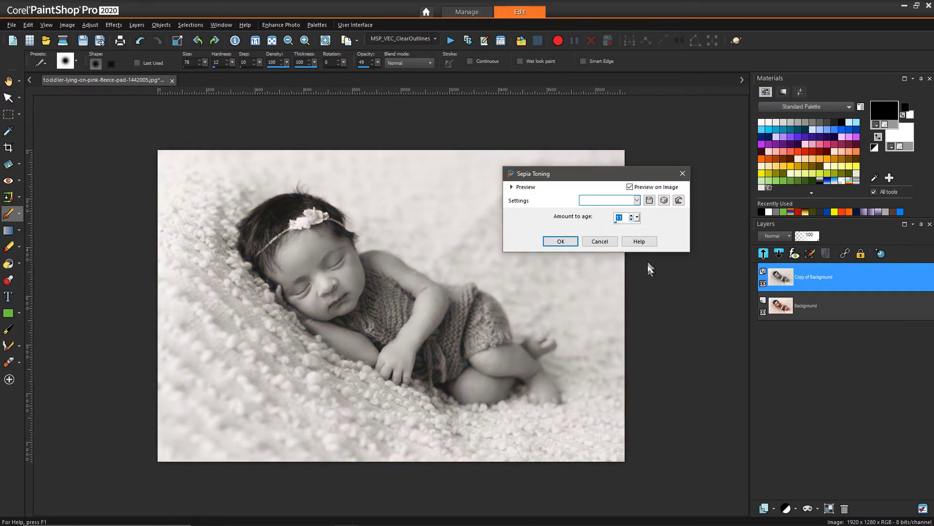
mouse_move(637, 218)
left_mouse_down()
mouse_move(684, 223)
mouse_move(620, 215)
mouse_move(627, 225)
left_mouse_up()
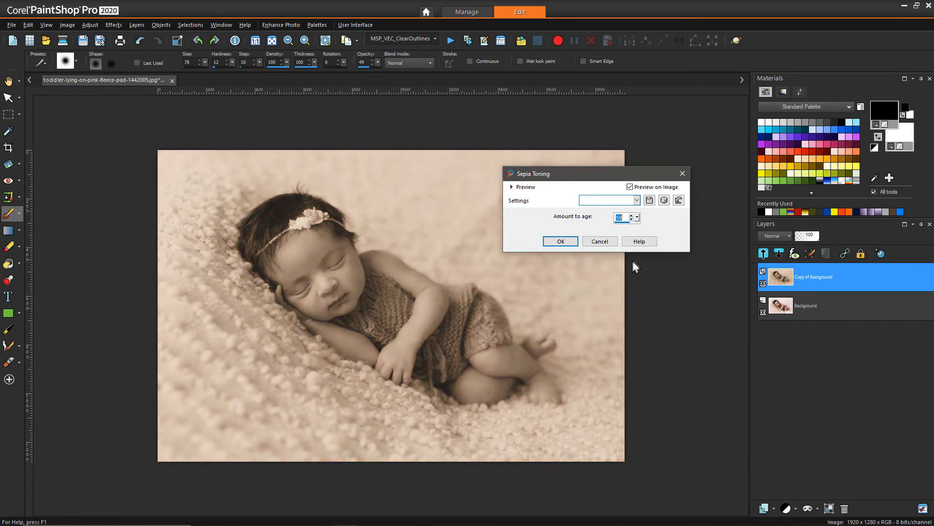
left_click(557, 241)
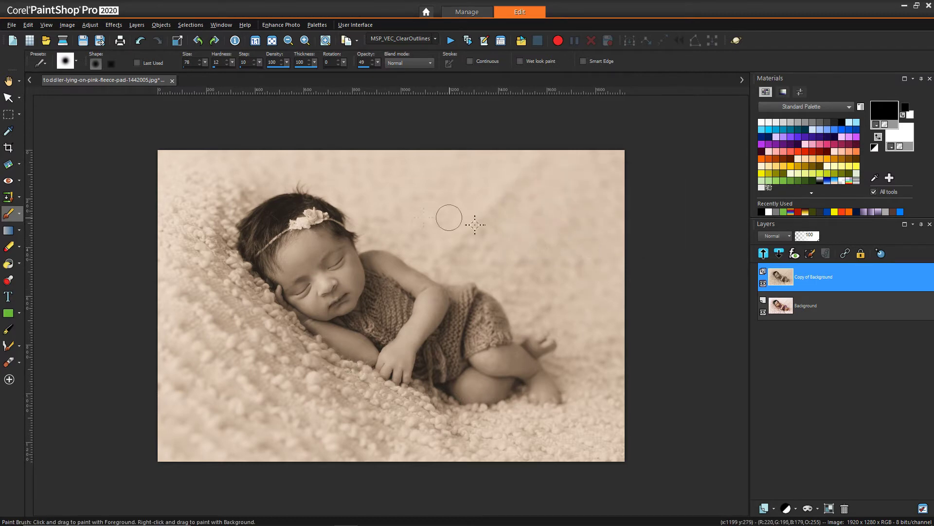
Duplicate the sepia layer to create Copy (2) of Background on top.
right_click(786, 275)
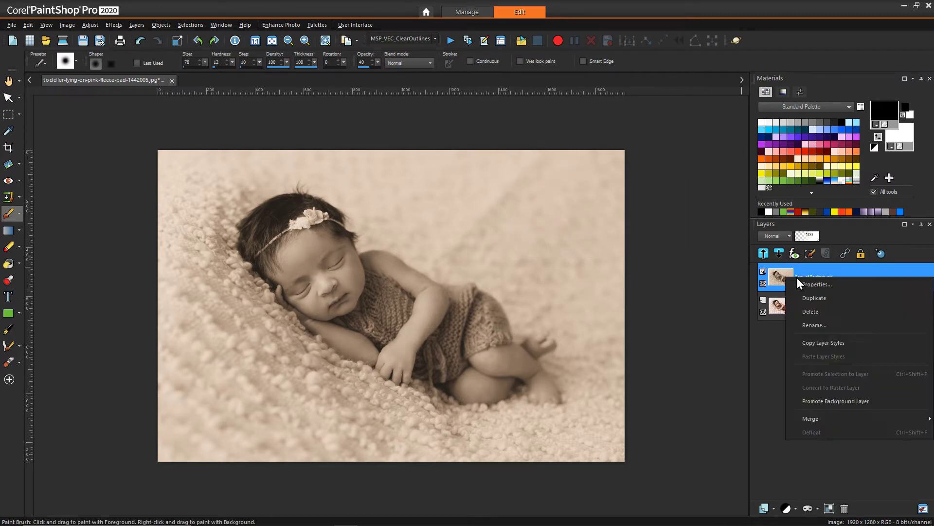
left_click(807, 300)
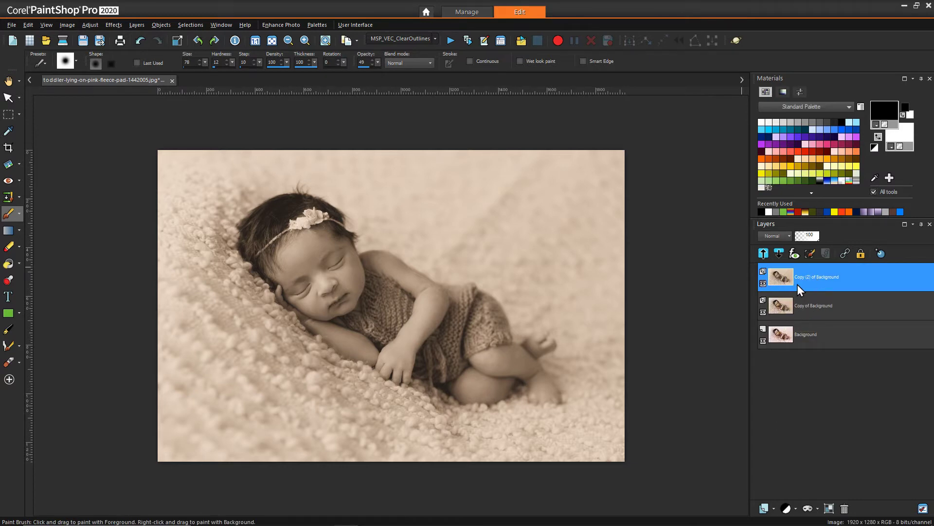
mouse_move(797, 284)
Gaussian-blur the top copy at radius 22 and lower its opacity to 51.
left_click(90, 25)
mouse_move(152, 145)
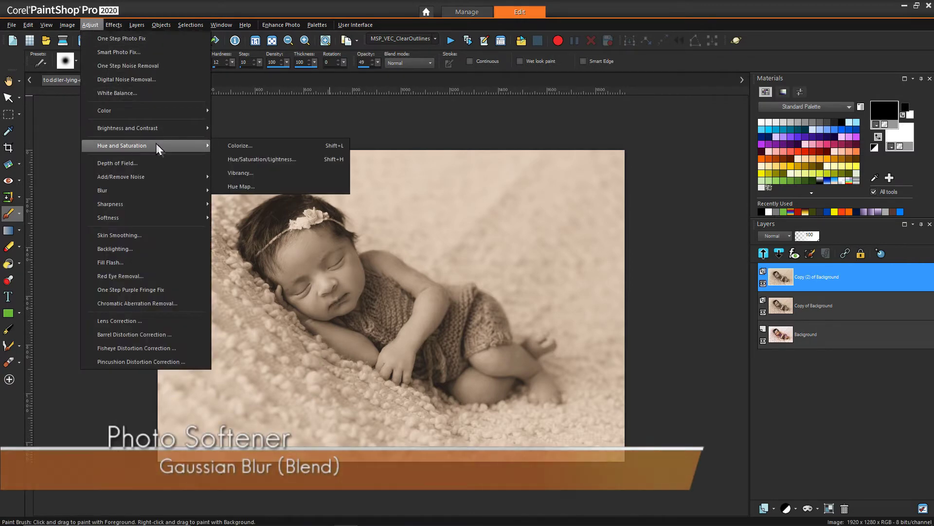
mouse_move(151, 190)
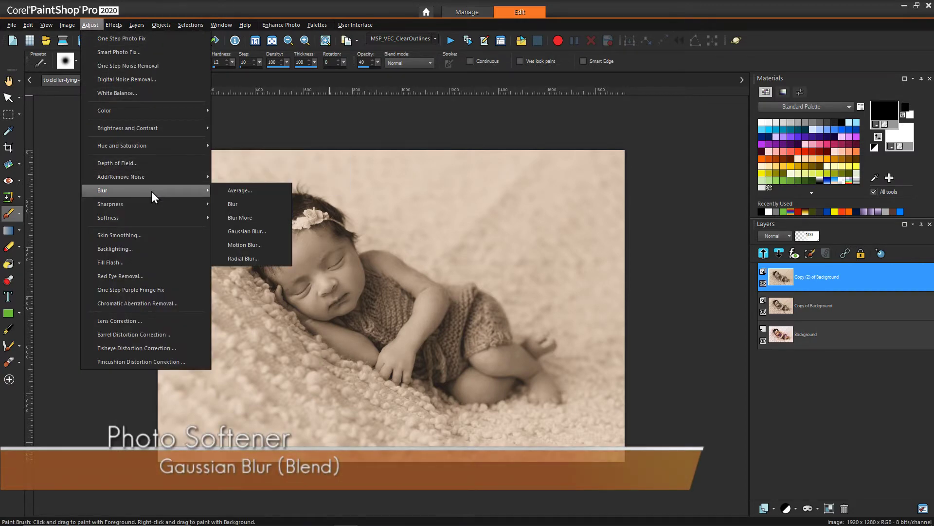
left_click(252, 232)
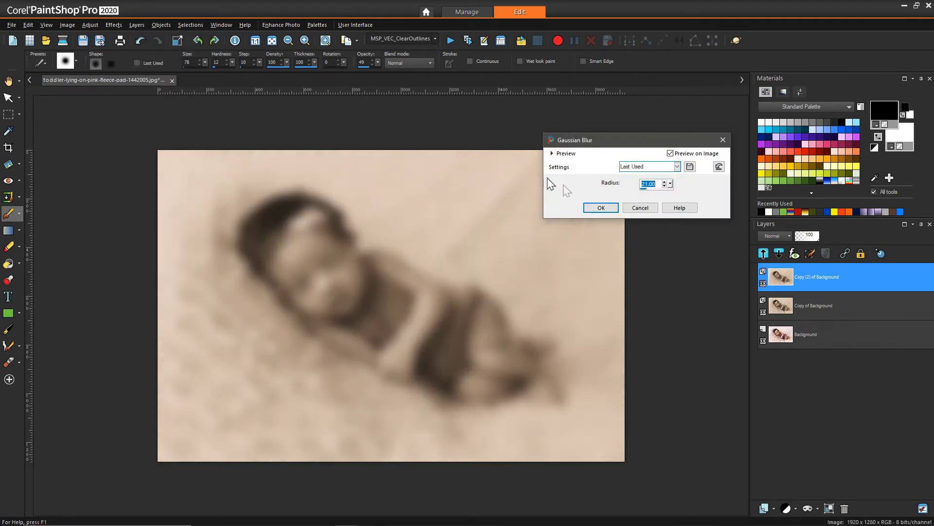
left_click(671, 184)
left_click(671, 185)
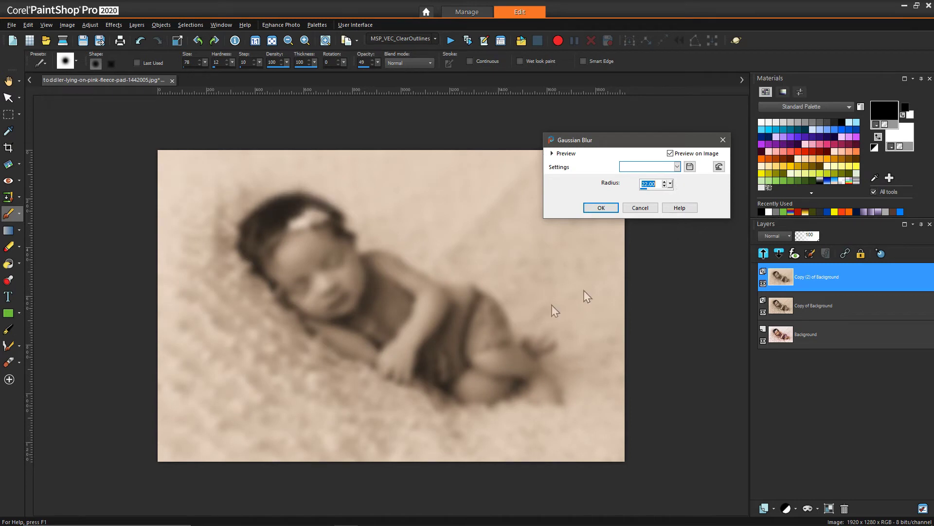
left_click(609, 209)
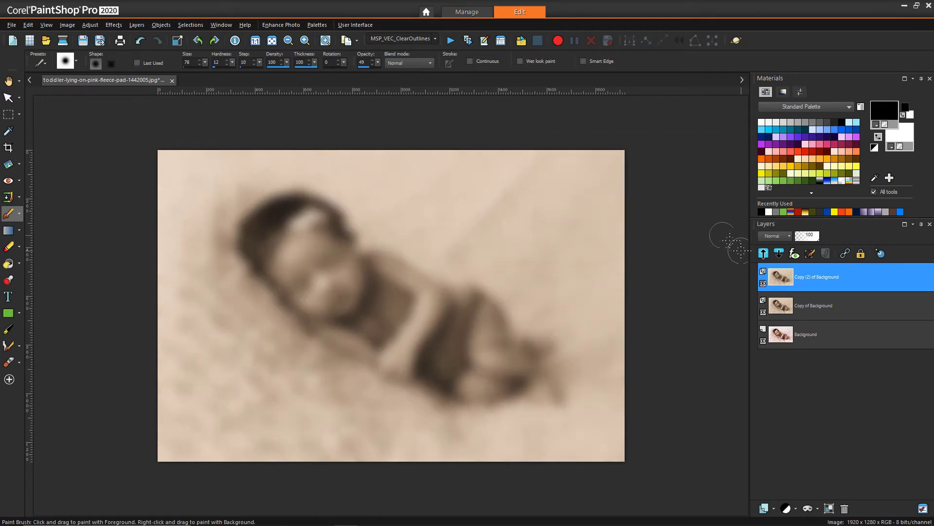
left_click(807, 237)
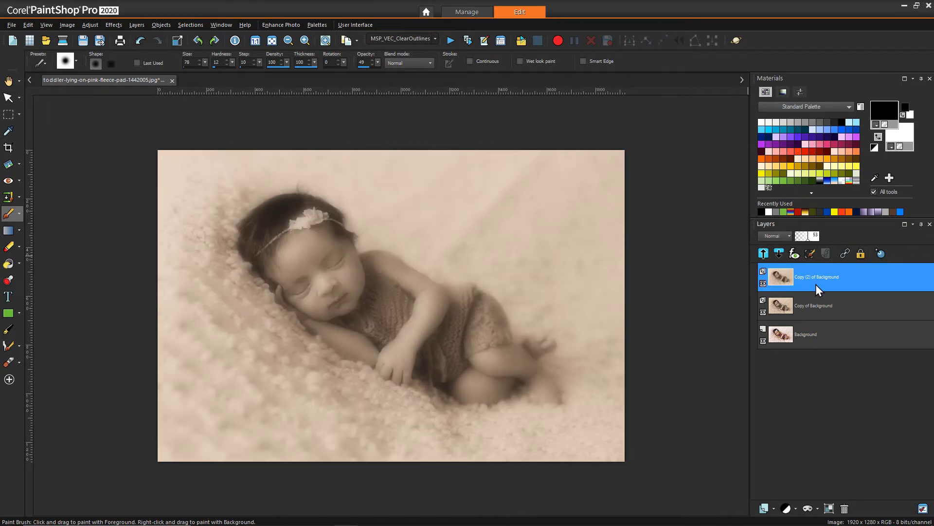
left_click(807, 240)
Undo the opacity and blur changes, leaving the top layer's opacity at 53.
left_click(141, 41)
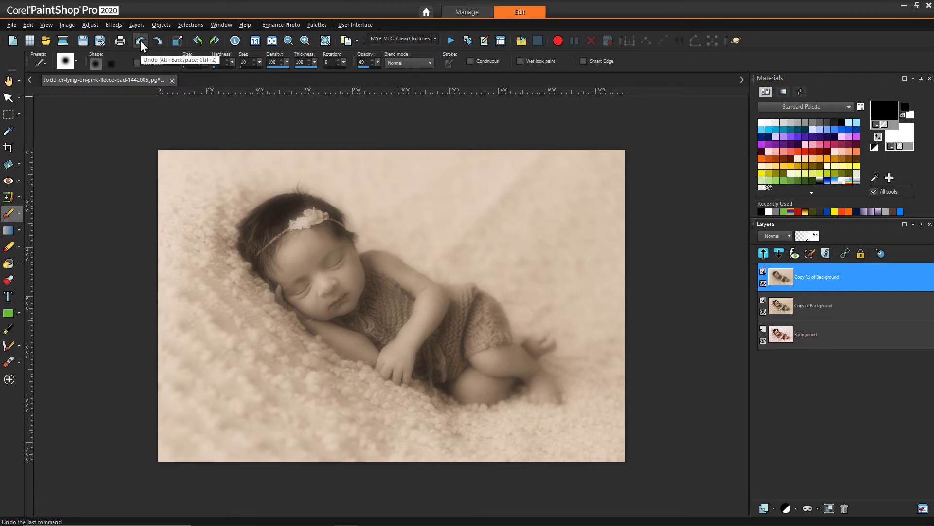
left_click(143, 41)
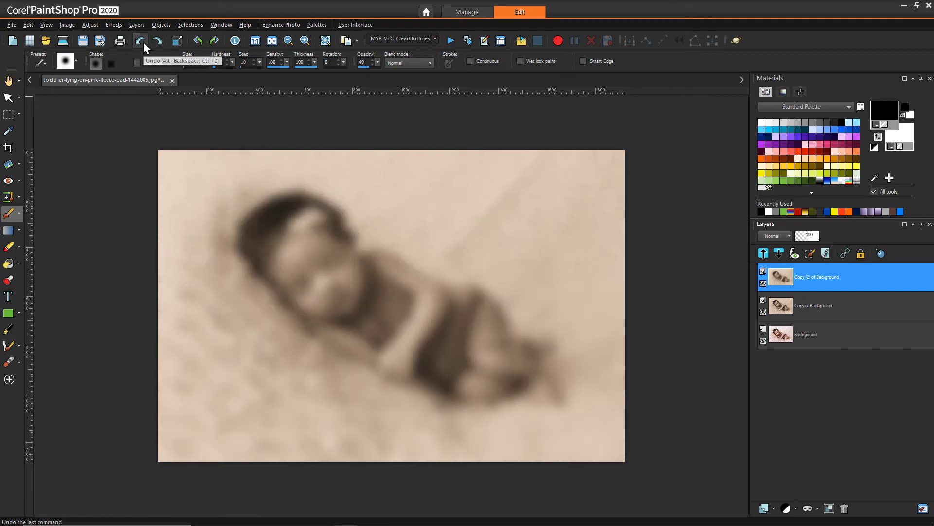
left_click(143, 42)
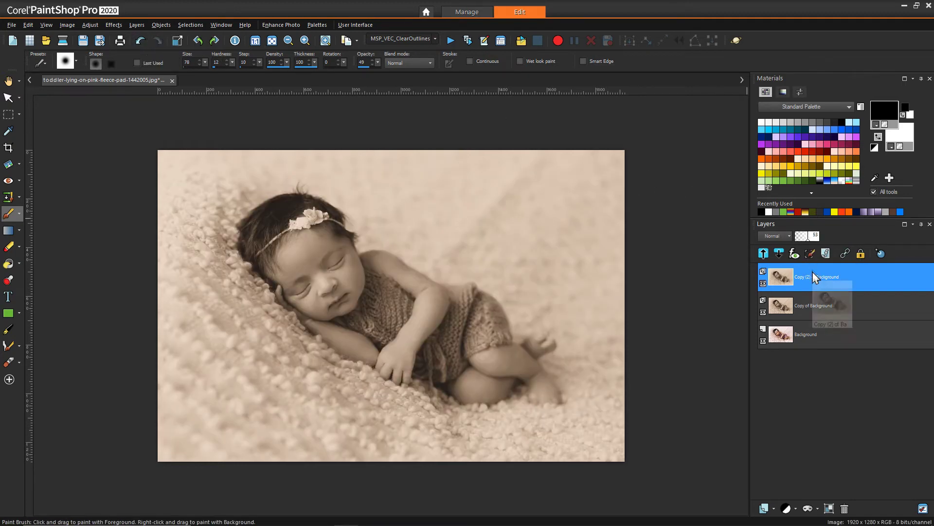
key("ctrl+alt+z")
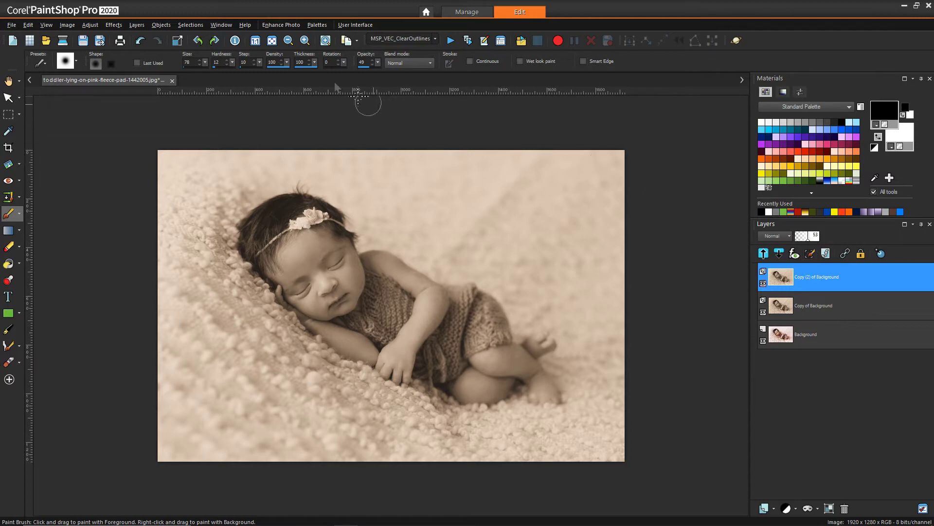
Reapply Gaussian Blur to the top copy with a stronger radius of 37.
left_click(88, 27)
mouse_move(133, 191)
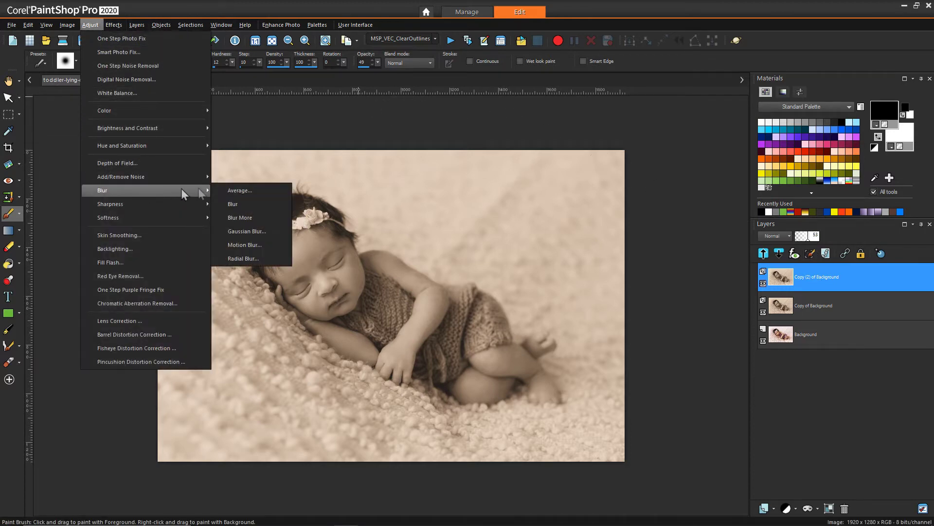
left_click(247, 231)
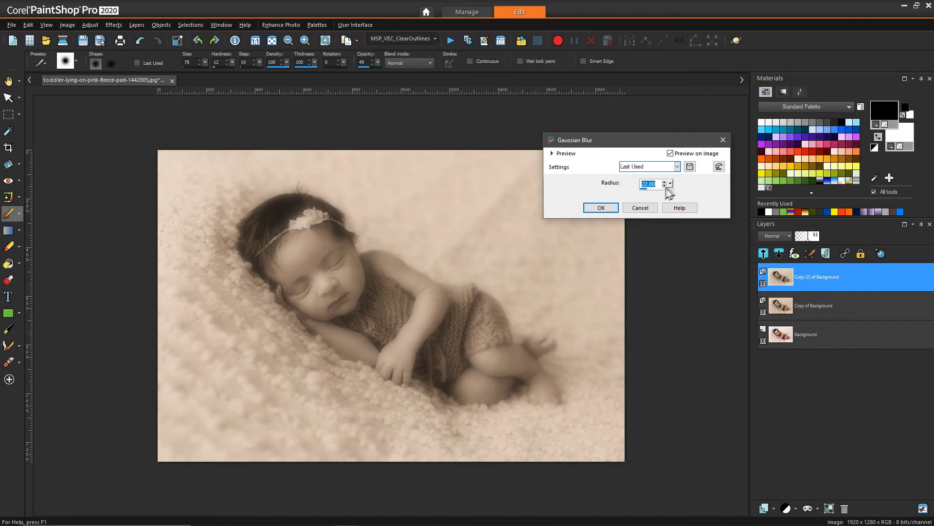
mouse_move(670, 184)
left_mouse_down()
mouse_move(683, 211)
mouse_move(668, 200)
mouse_move(673, 189)
mouse_move(682, 205)
mouse_move(665, 181)
left_mouse_up()
left_click(599, 209)
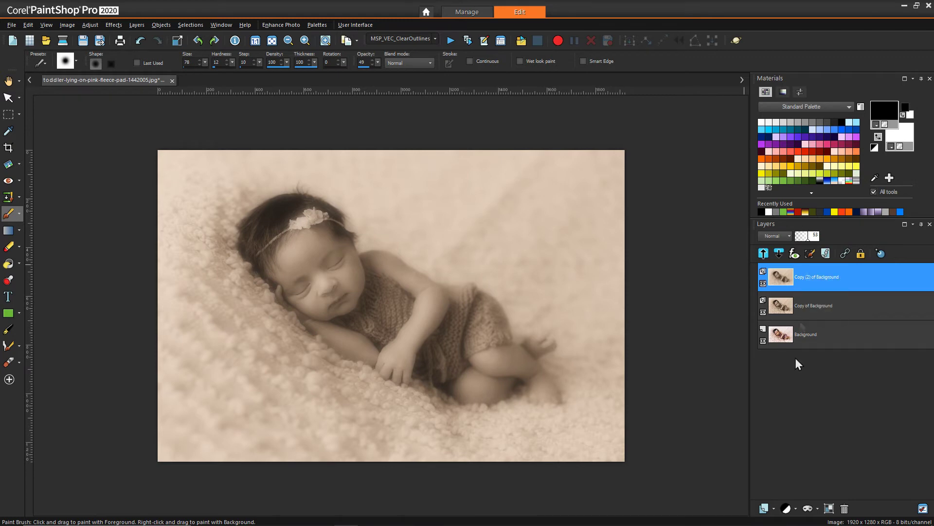
Create a new layer group, Group 1.
left_click(774, 511)
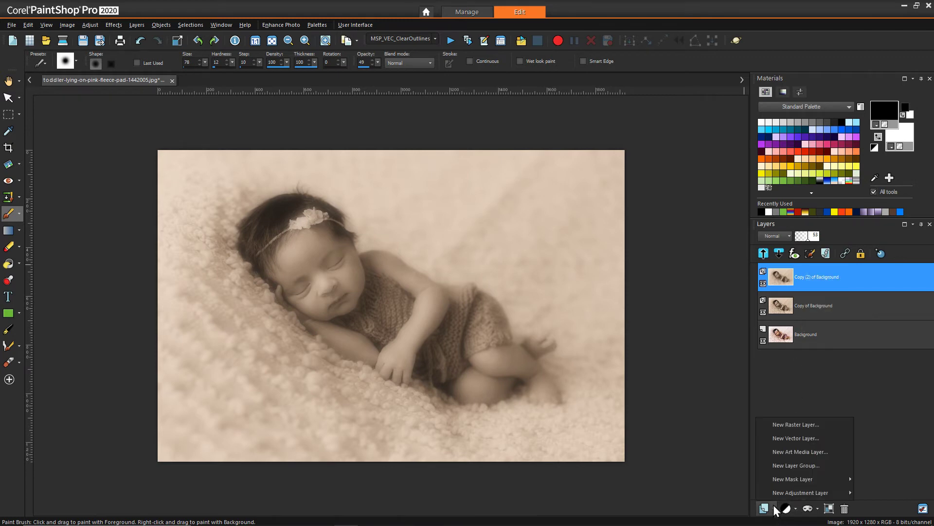
left_click(783, 464)
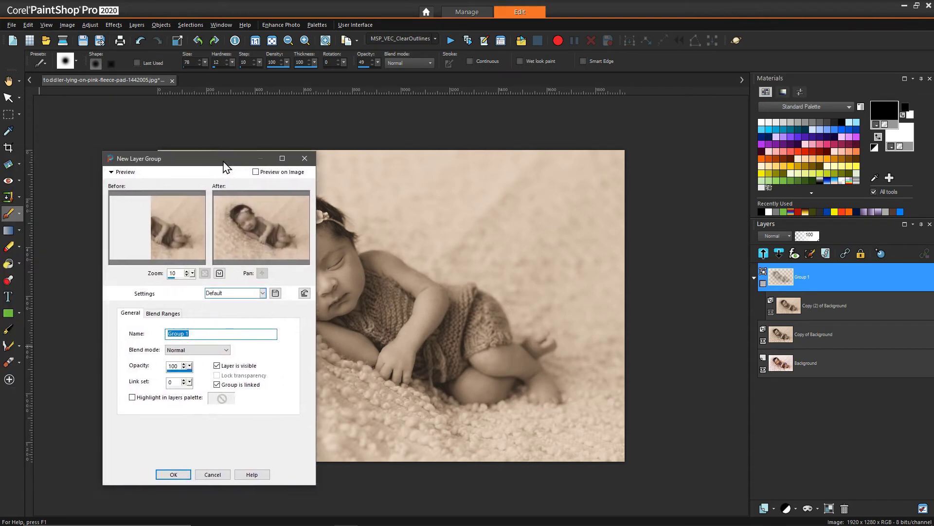
left_click(180, 474)
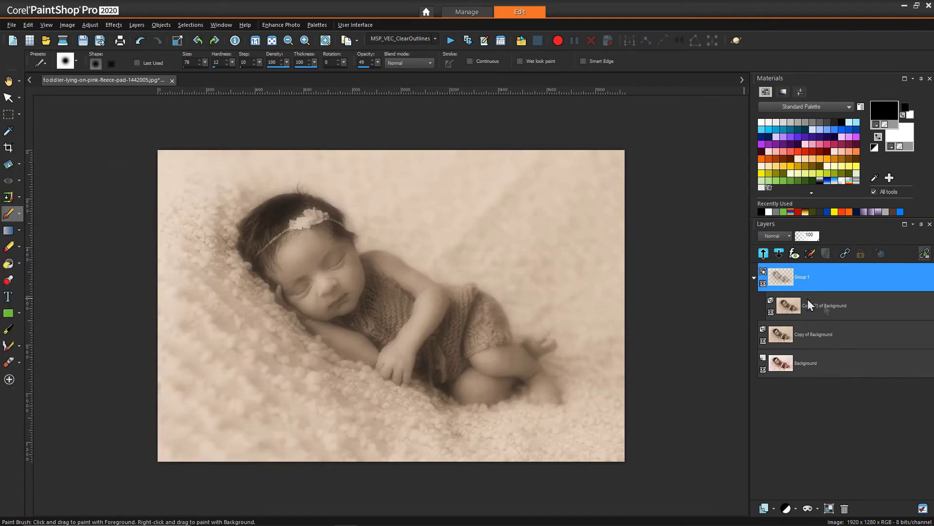
Move Copy of Background into Group 1 and select Copy (2) of Background.
left_click_drag(811, 341, 810, 322)
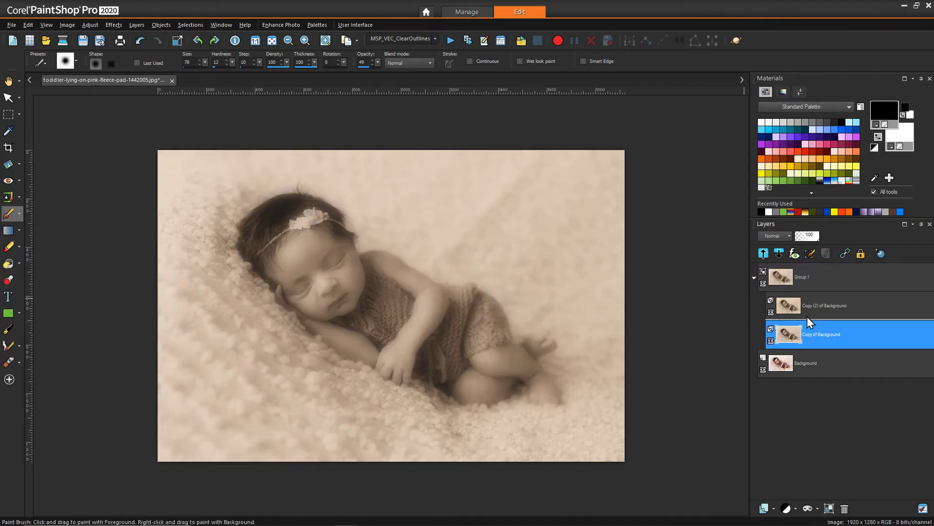
left_click(763, 284)
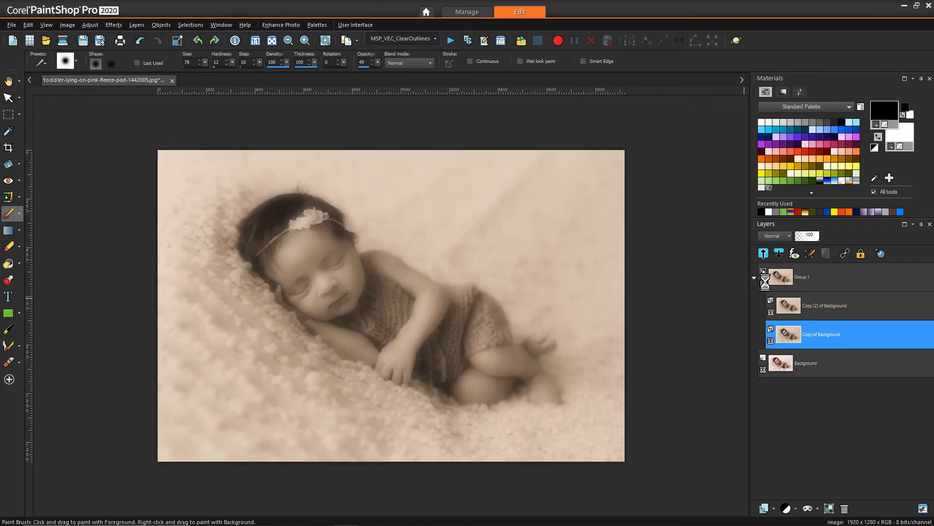
left_click(771, 311)
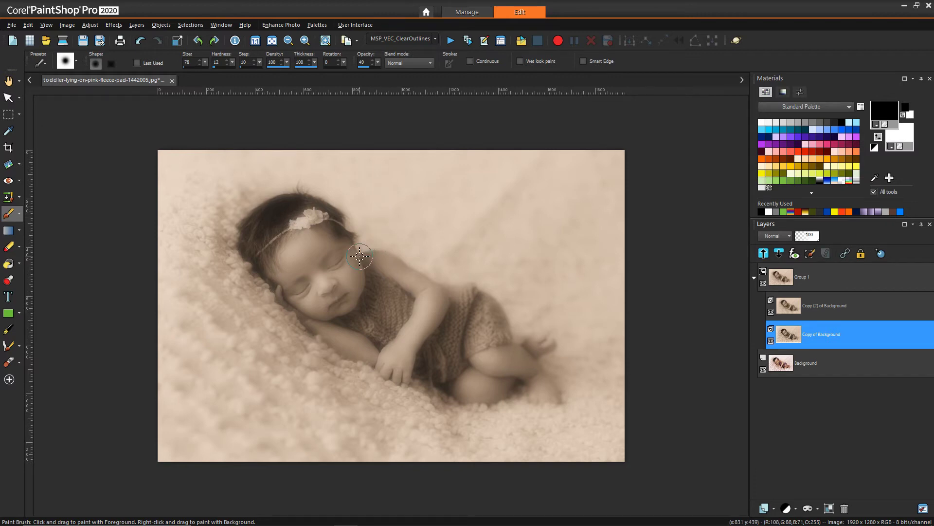
left_click(820, 306)
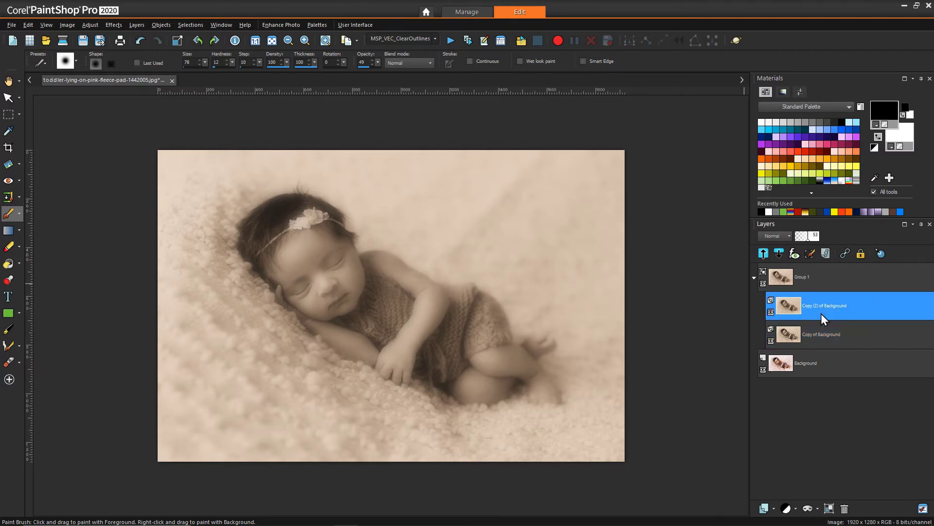
Add a Show All mask to Copy (2) of Background and set brush opacity to 46.
left_click(817, 509)
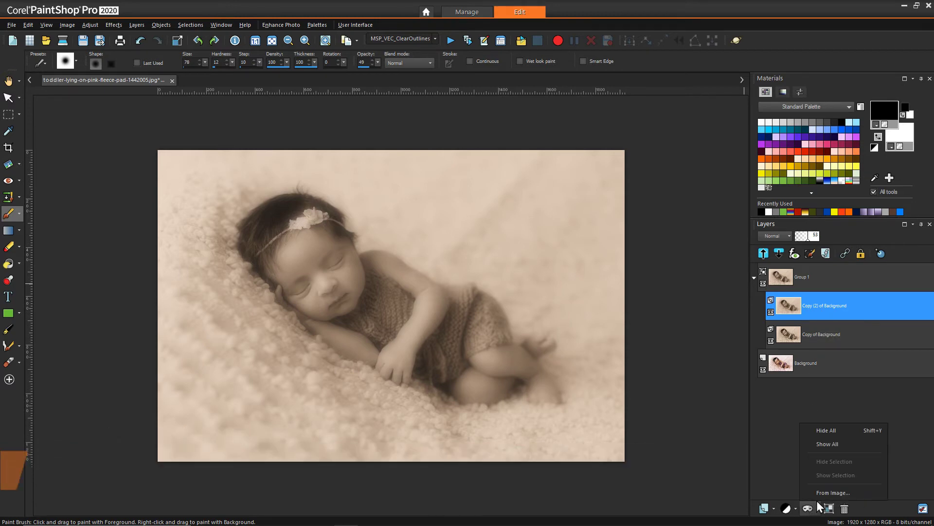
left_click(827, 443)
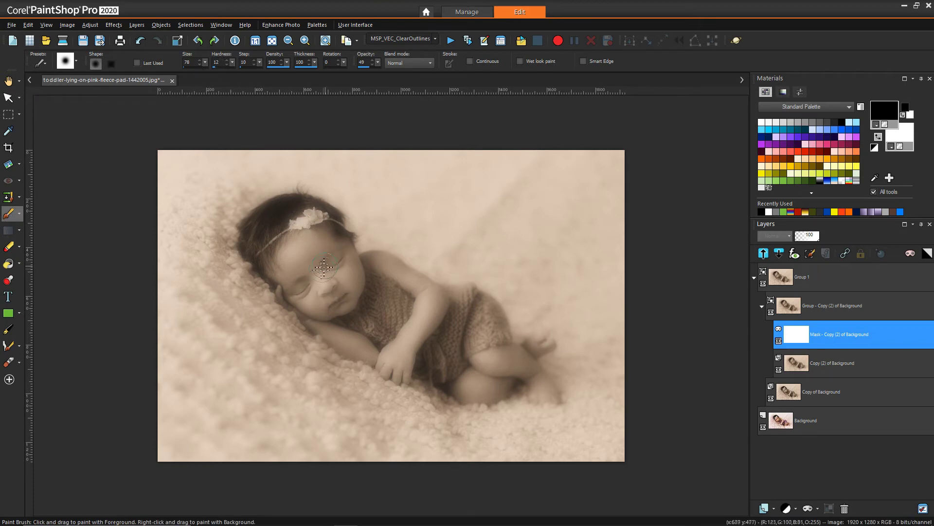
left_click(378, 64)
left_click(378, 63)
left_click(378, 64)
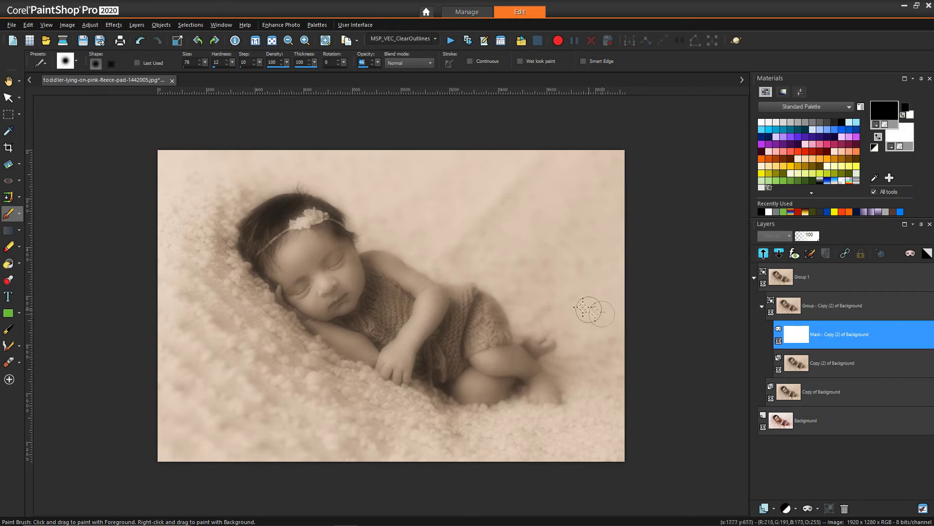
scroll(326, 262, "up", 3)
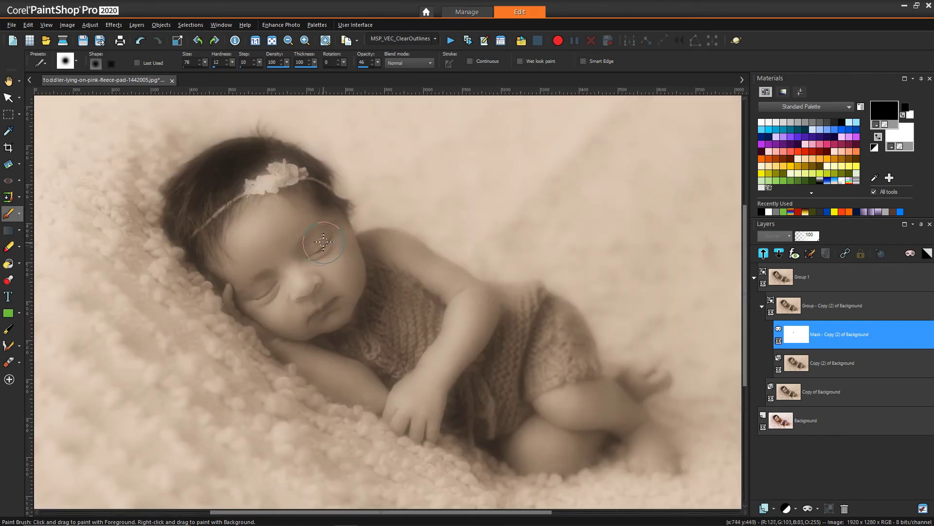
Paint the mask over the baby's eye, cheek and headband flower to restore sharpness.
mouse_move(317, 248)
left_mouse_down()
mouse_move(295, 294)
mouse_move(270, 288)
mouse_move(246, 303)
mouse_move(267, 291)
mouse_move(326, 318)
mouse_move(317, 314)
mouse_move(335, 302)
mouse_move(317, 291)
mouse_move(303, 300)
mouse_move(325, 285)
mouse_move(343, 297)
mouse_move(309, 317)
left_mouse_up()
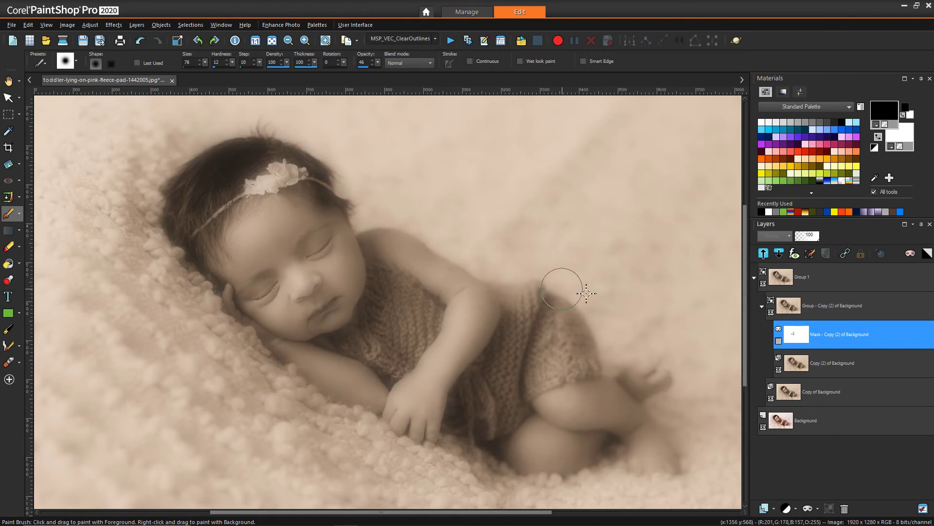
left_click(770, 311)
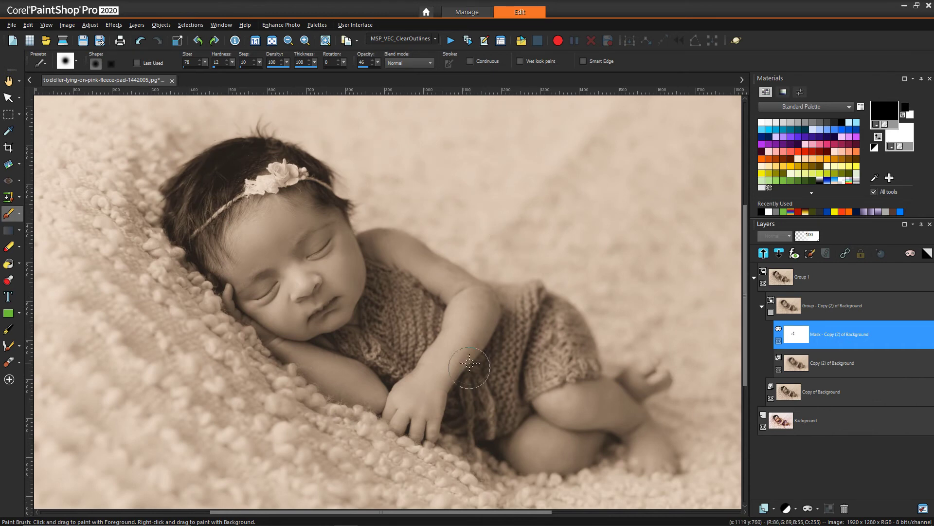
left_click(771, 311)
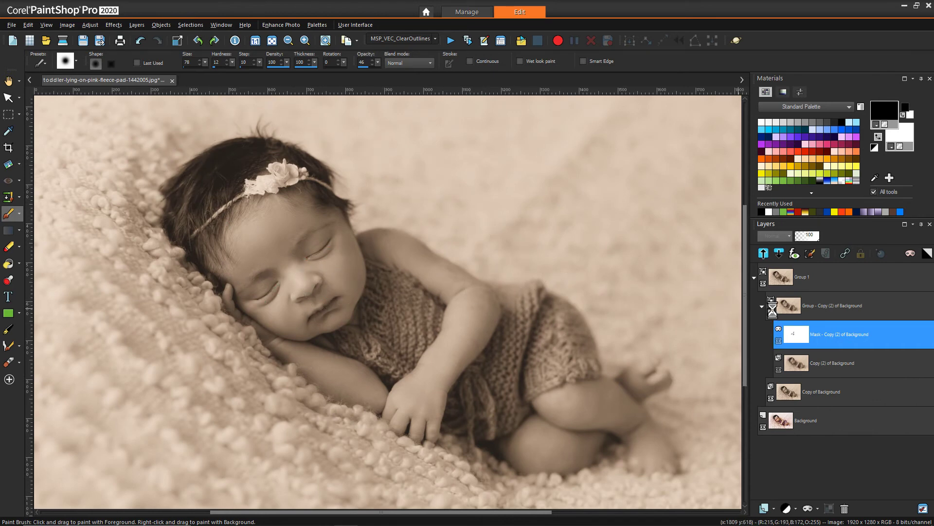
left_click(779, 341)
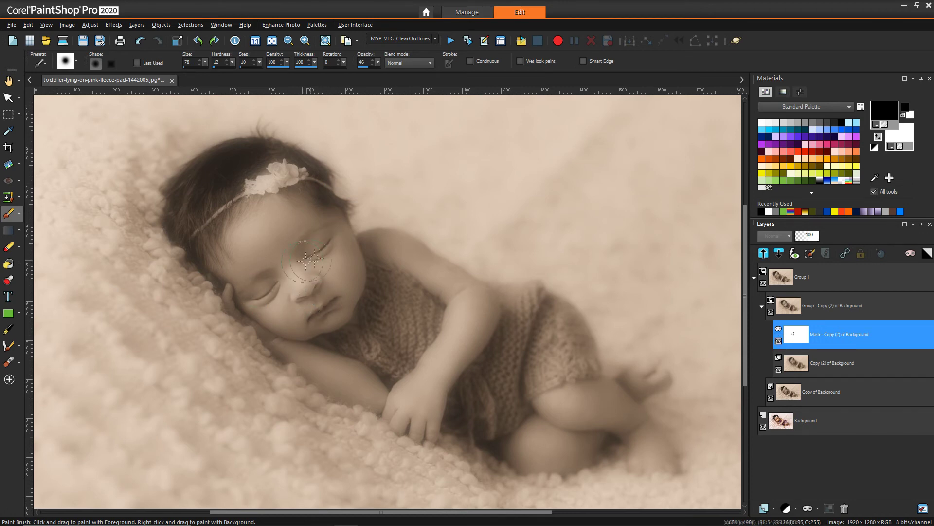
mouse_move(299, 174)
left_mouse_down()
mouse_move(269, 172)
mouse_move(279, 176)
left_mouse_up()
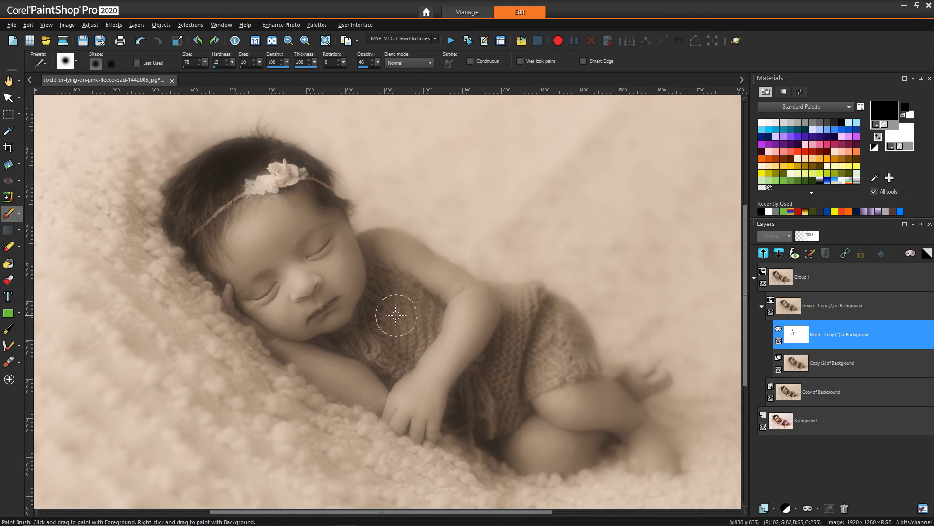
scroll(396, 315, "down", 3)
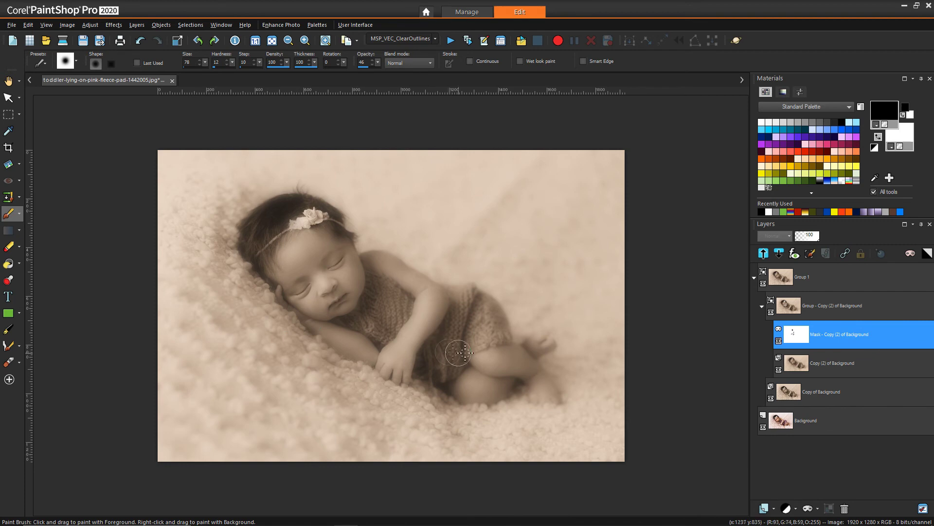
Collapse both layer groups and toggle Group 1 off and on to compare with the original.
left_click(762, 305)
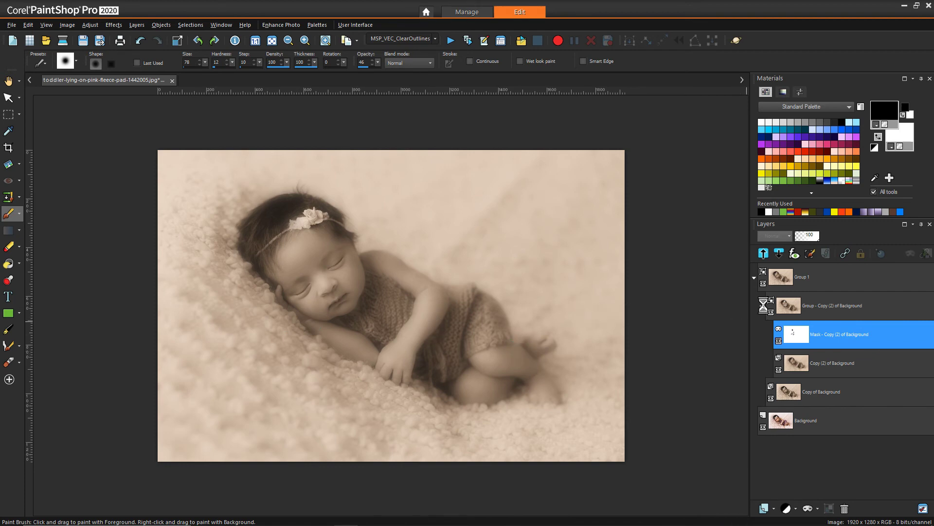
left_click(753, 278)
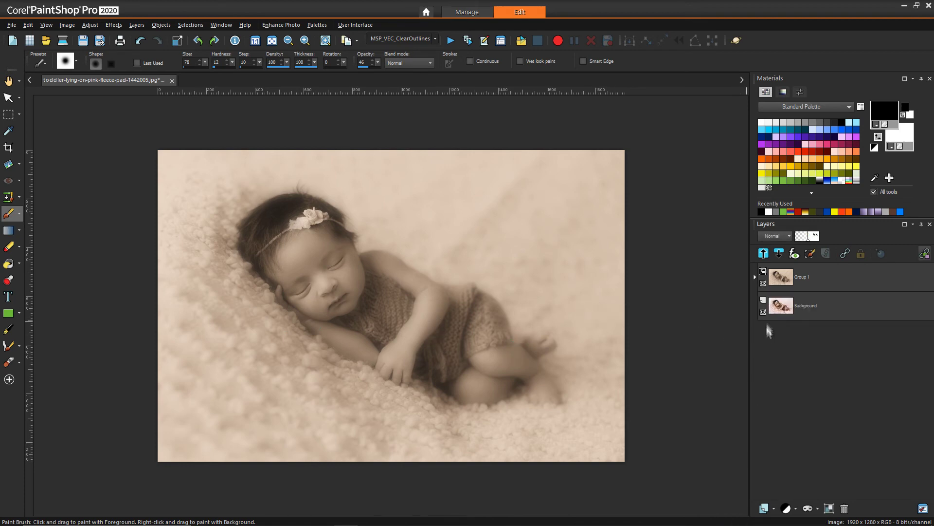
left_click(763, 283)
mouse_move(775, 311)
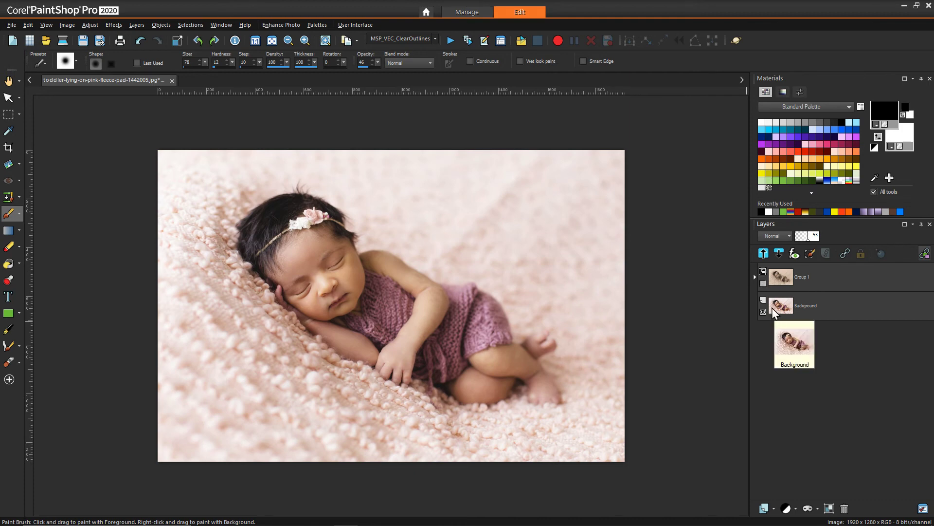
left_click(763, 282)
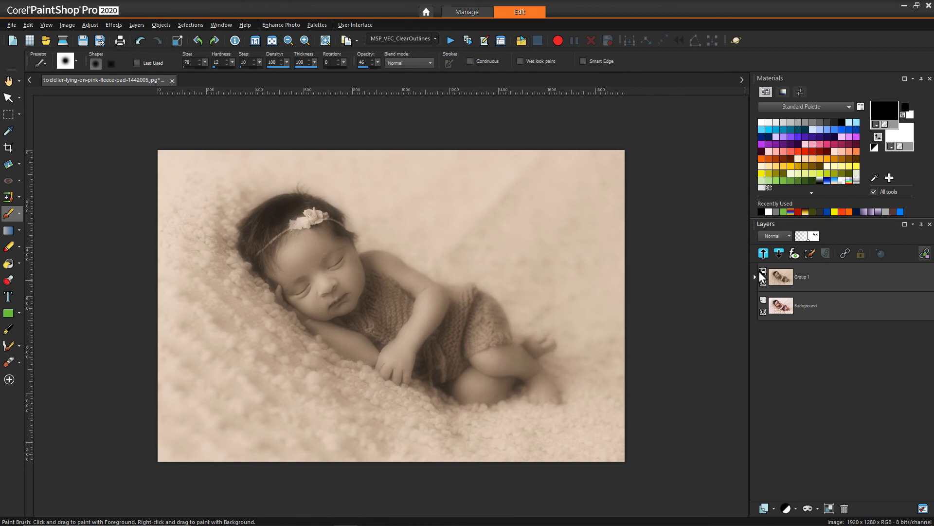
left_click(763, 283)
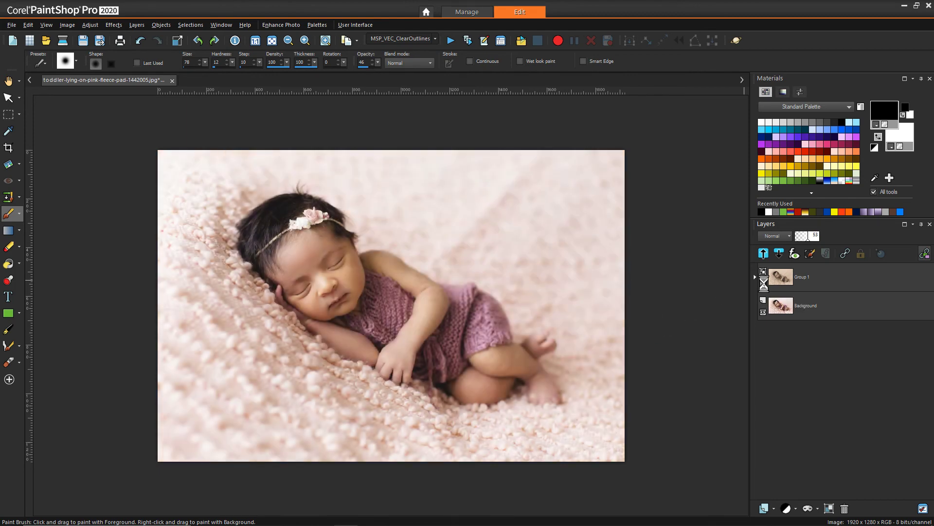
left_click(763, 284)
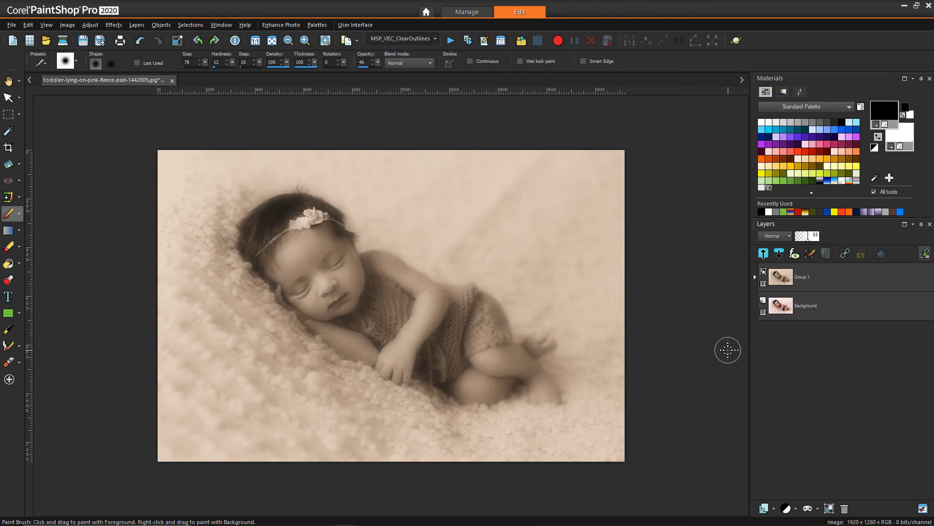